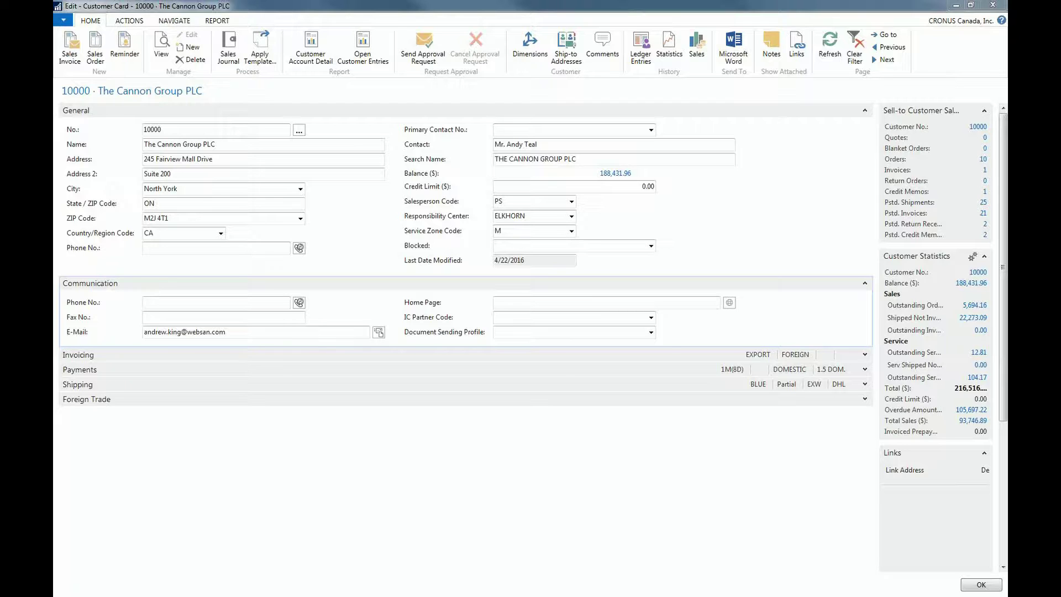
# Open Customize FastTab for the Customer Card's General FastTab and enlarge the dialog to show all fields
pyautogui.click(65, 20)
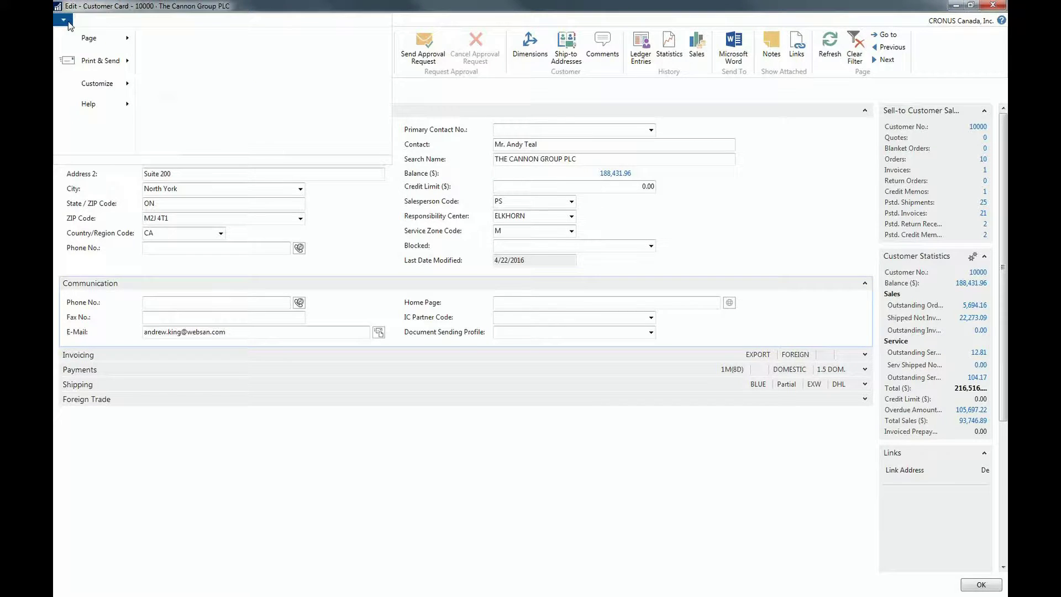
pyautogui.moveTo(87, 86)
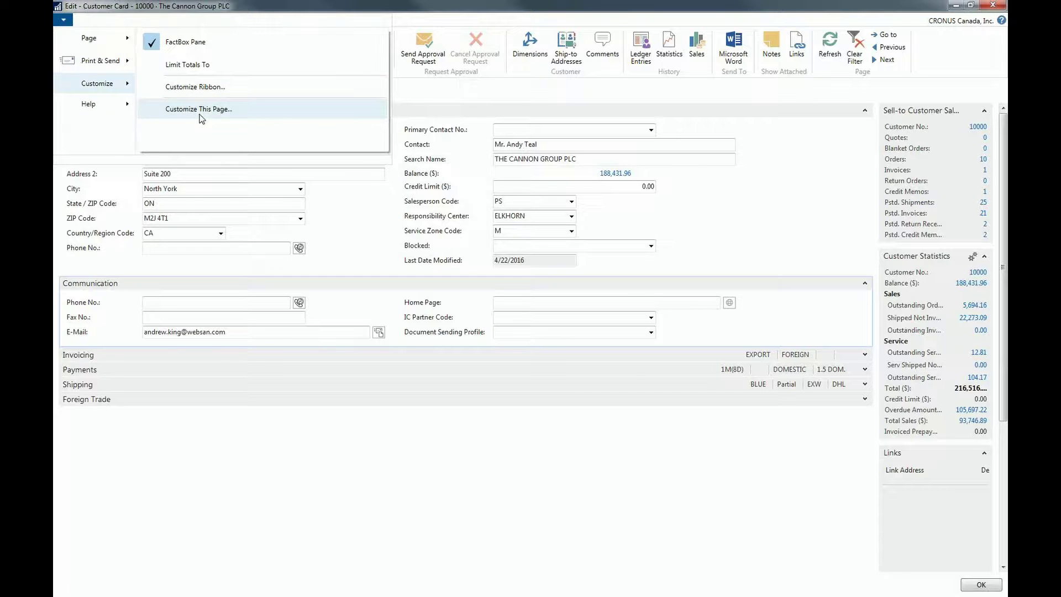
pyautogui.click(201, 115)
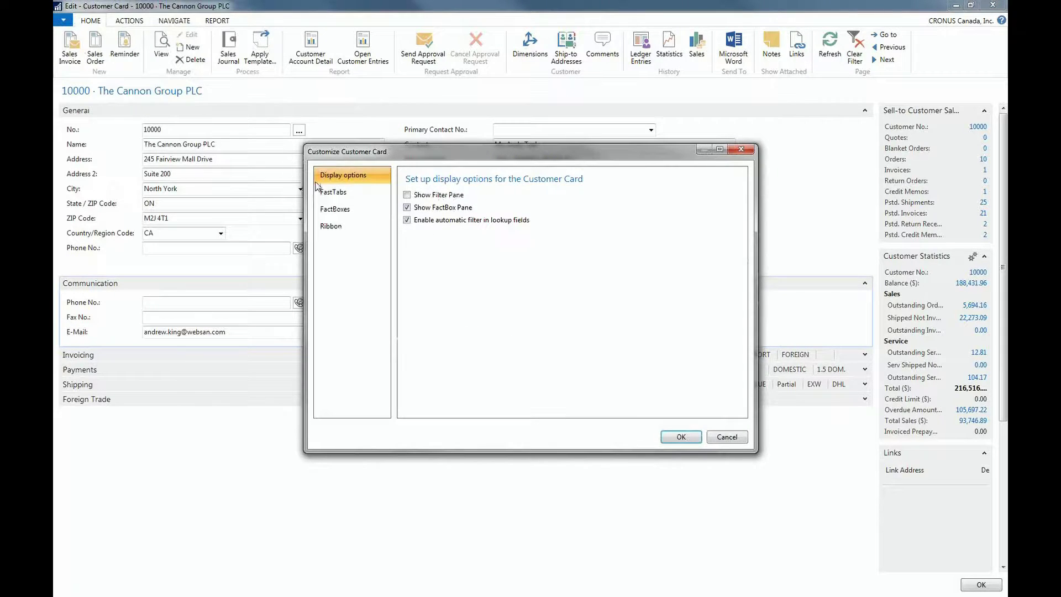
pyautogui.click(327, 190)
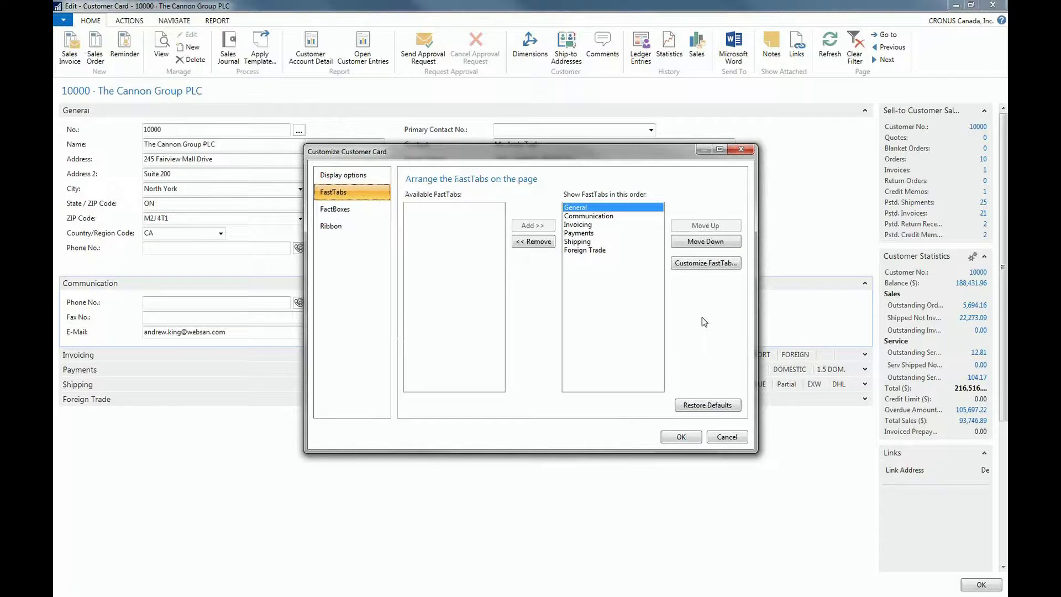
pyautogui.click(694, 264)
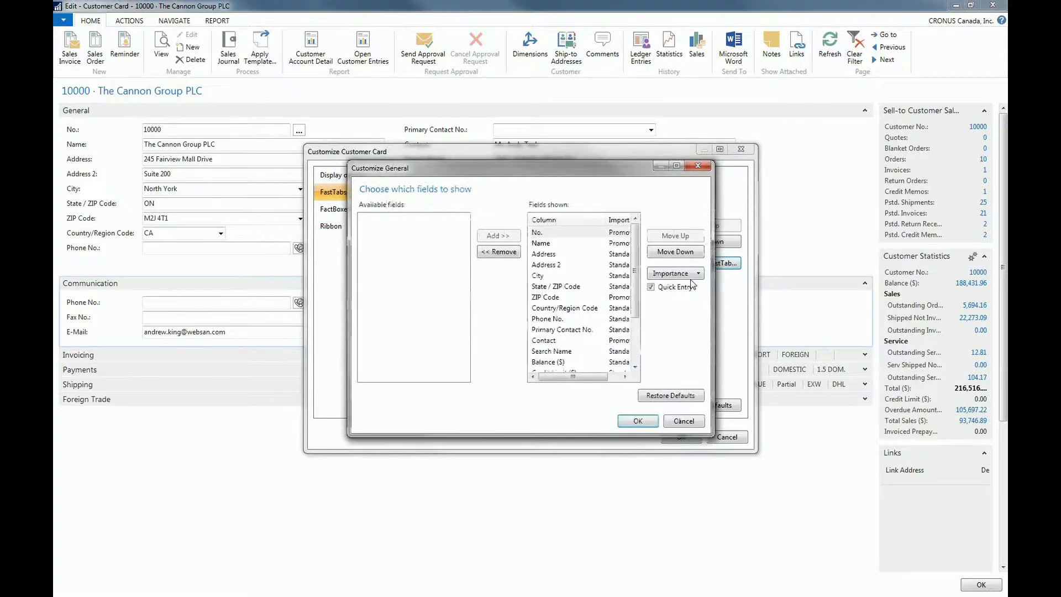
pyautogui.moveTo(713, 332); pyautogui.dragTo(787, 323)
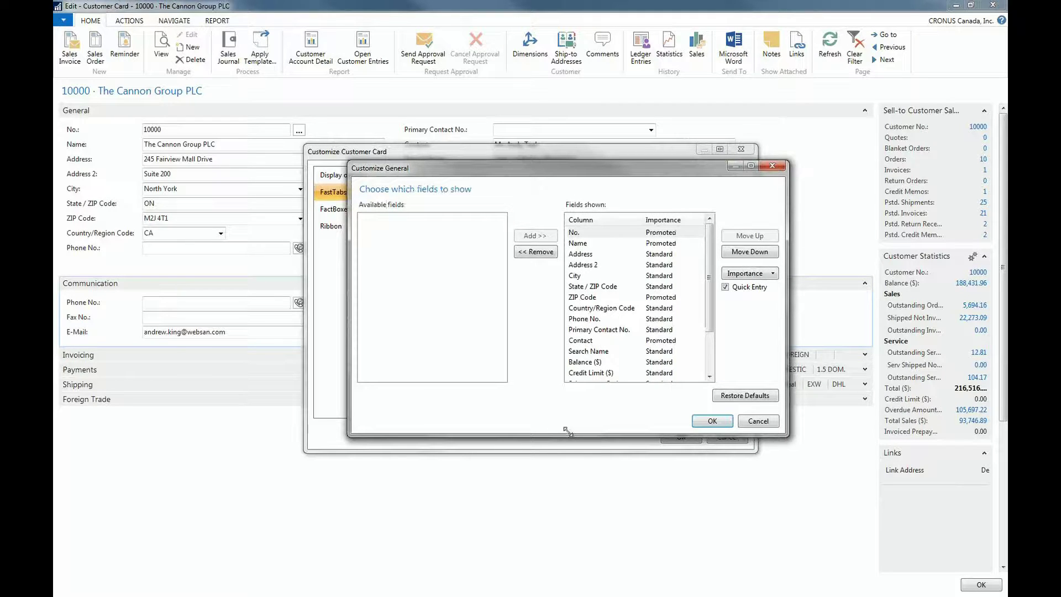
pyautogui.moveTo(568, 432); pyautogui.dragTo(596, 510)
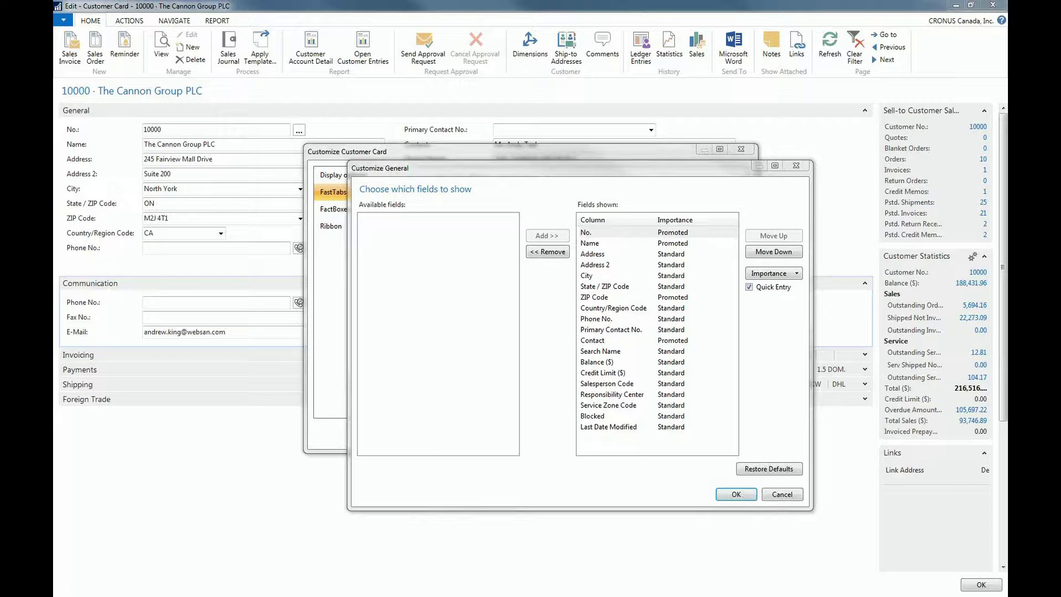
# Set the Service Zone Code field's importance to Additional
pyautogui.click(794, 276)
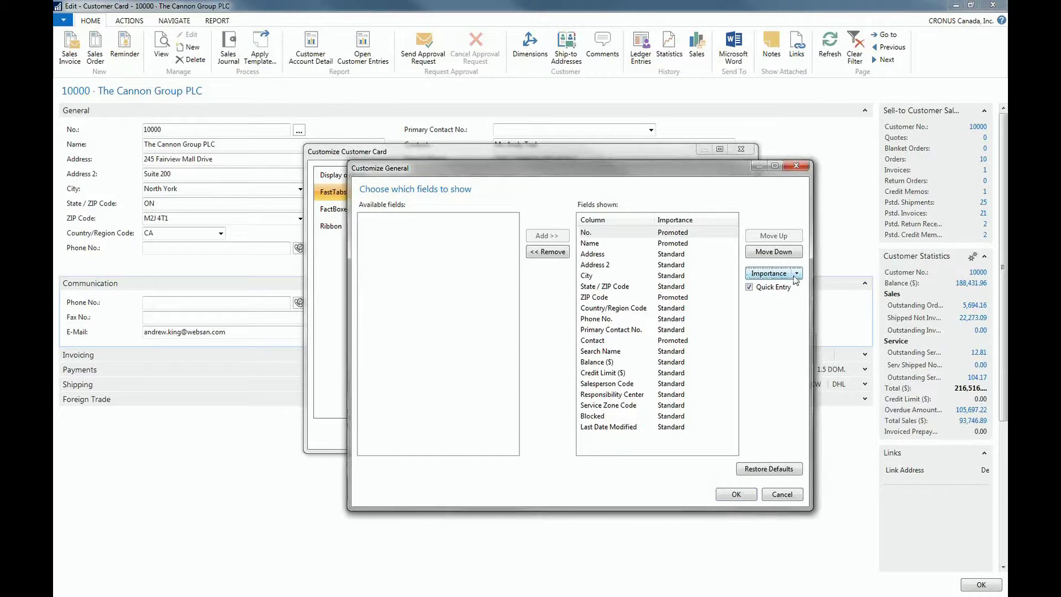
pyautogui.click(795, 274)
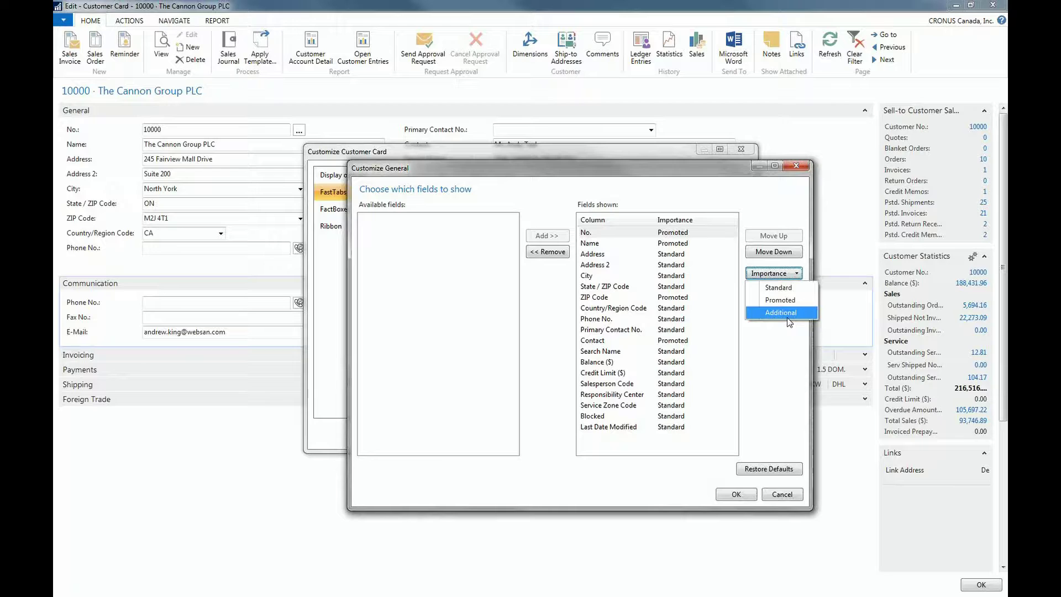
pyautogui.click(776, 372)
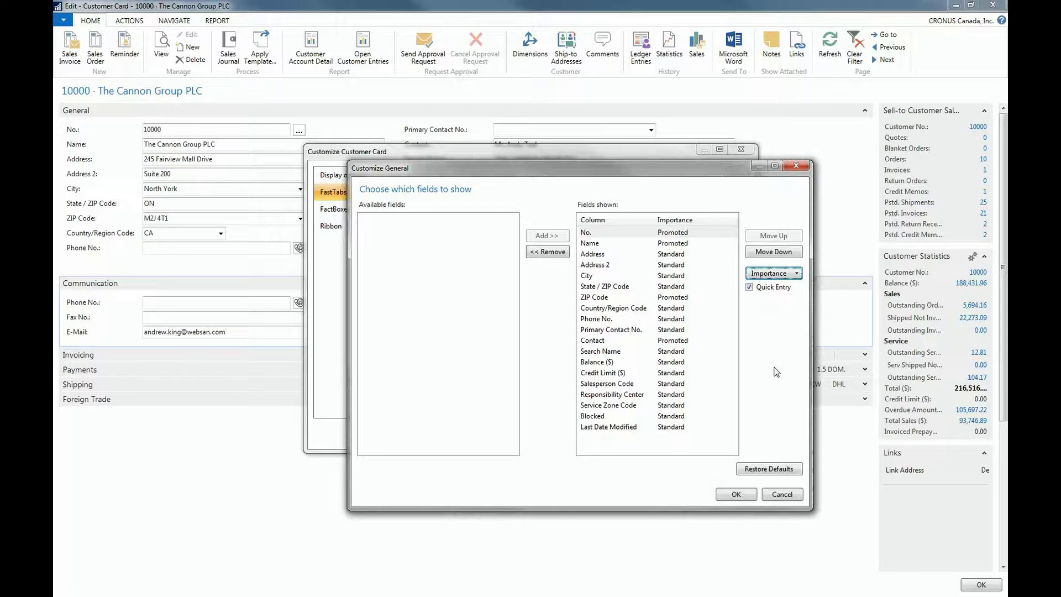
pyautogui.click(619, 409)
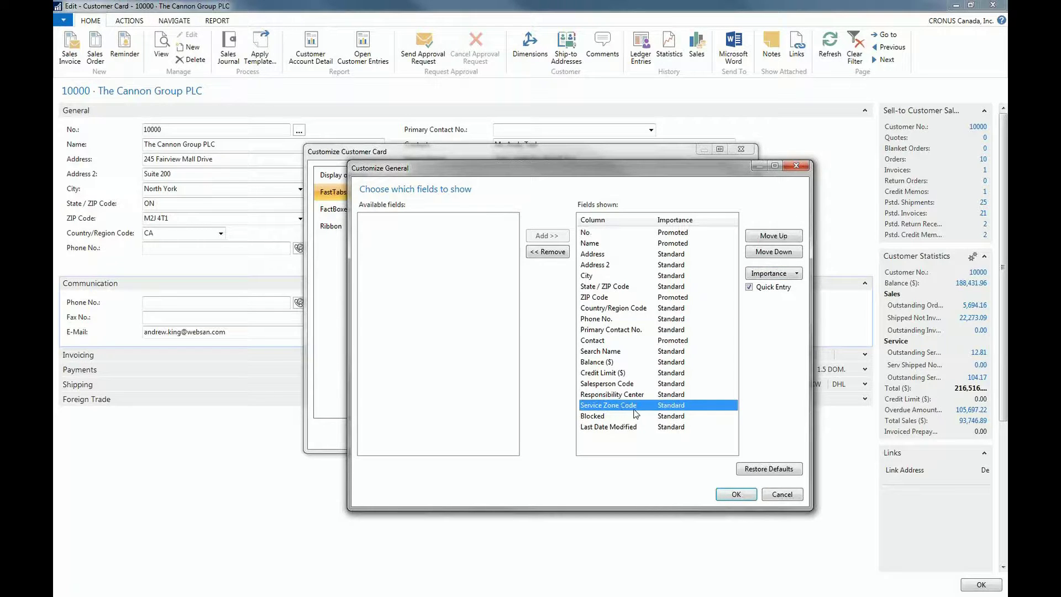
pyautogui.click(796, 274)
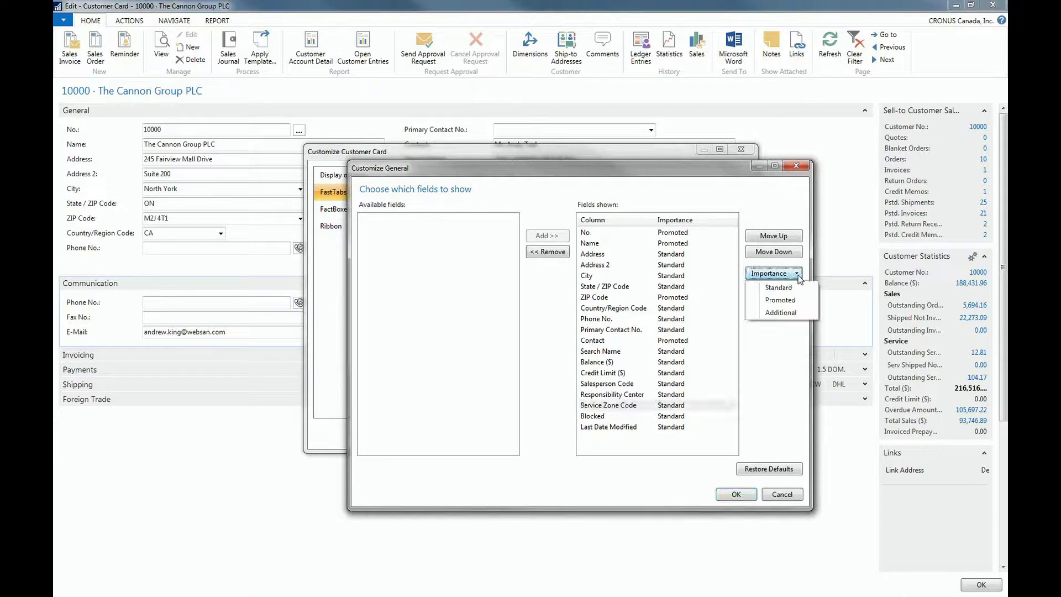
pyautogui.click(792, 314)
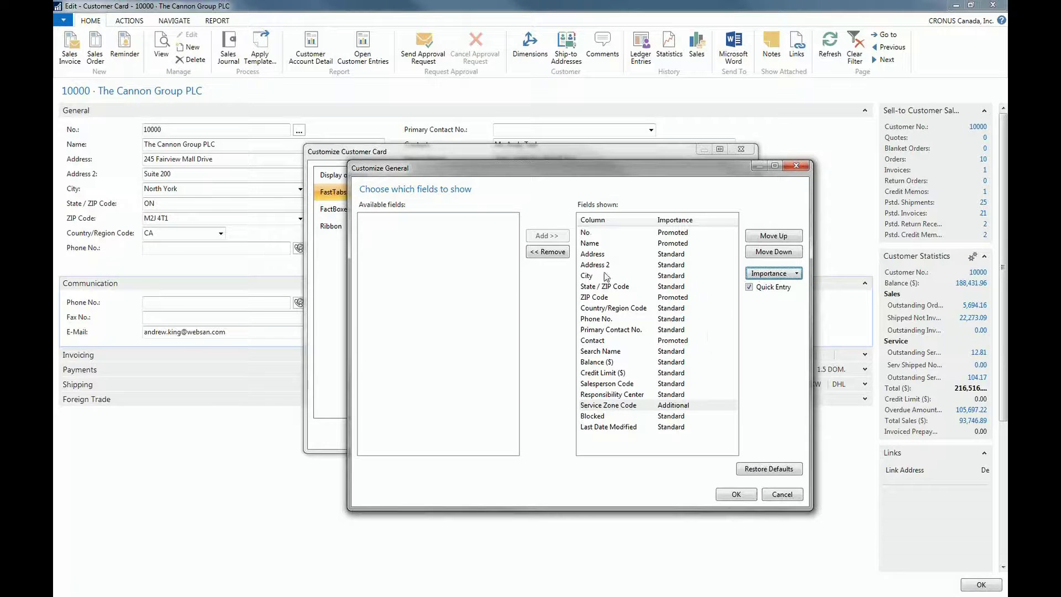
# Set Address 2 and Responsibility Center to Additional importance and confirm with OK
pyautogui.click(606, 266)
pyautogui.click(796, 274)
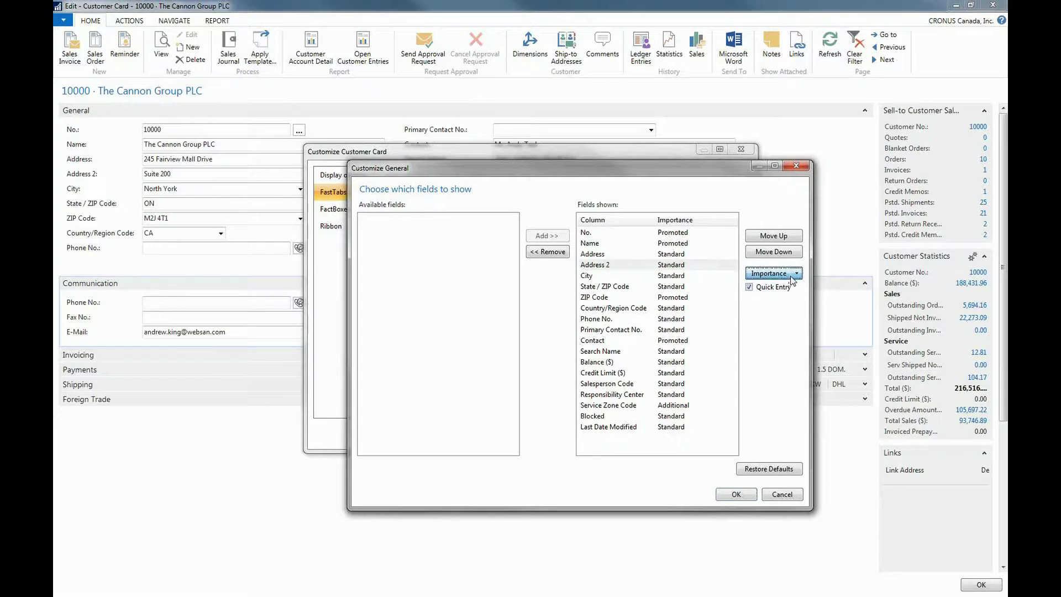
pyautogui.click(785, 313)
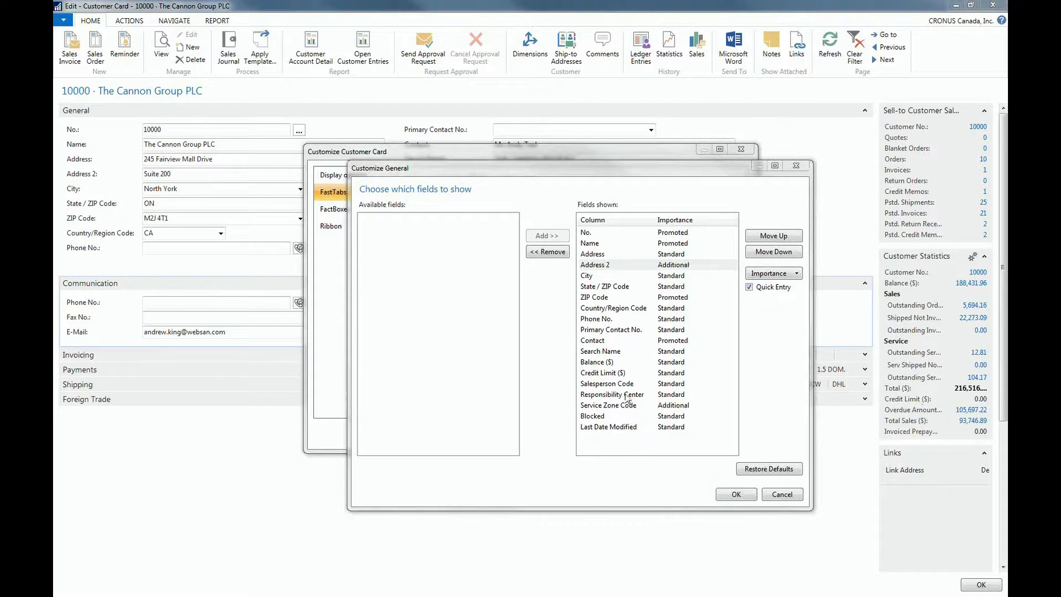
pyautogui.click(691, 395)
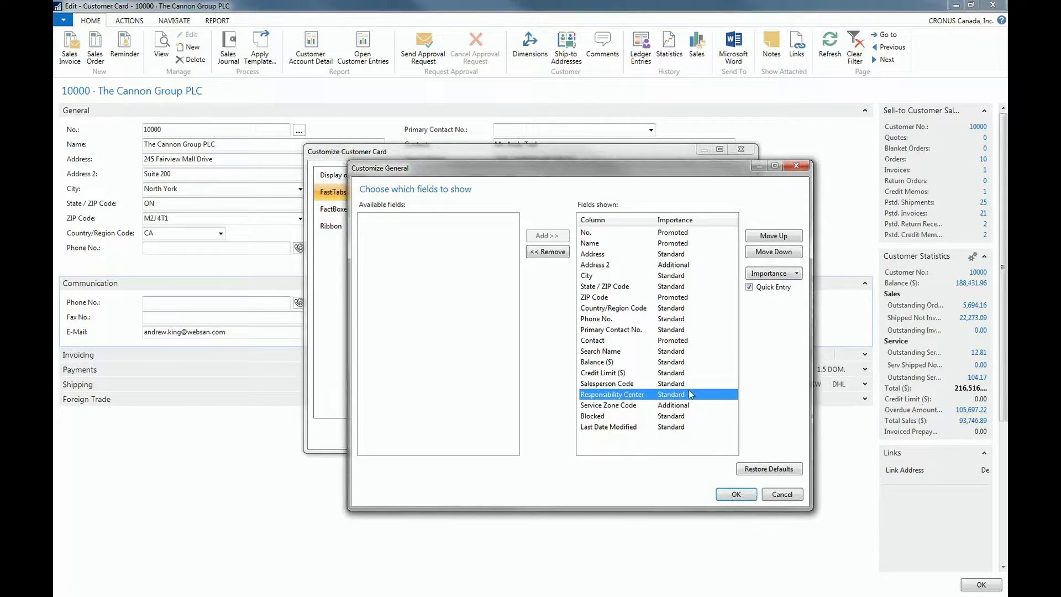
pyautogui.click(797, 274)
pyautogui.click(785, 313)
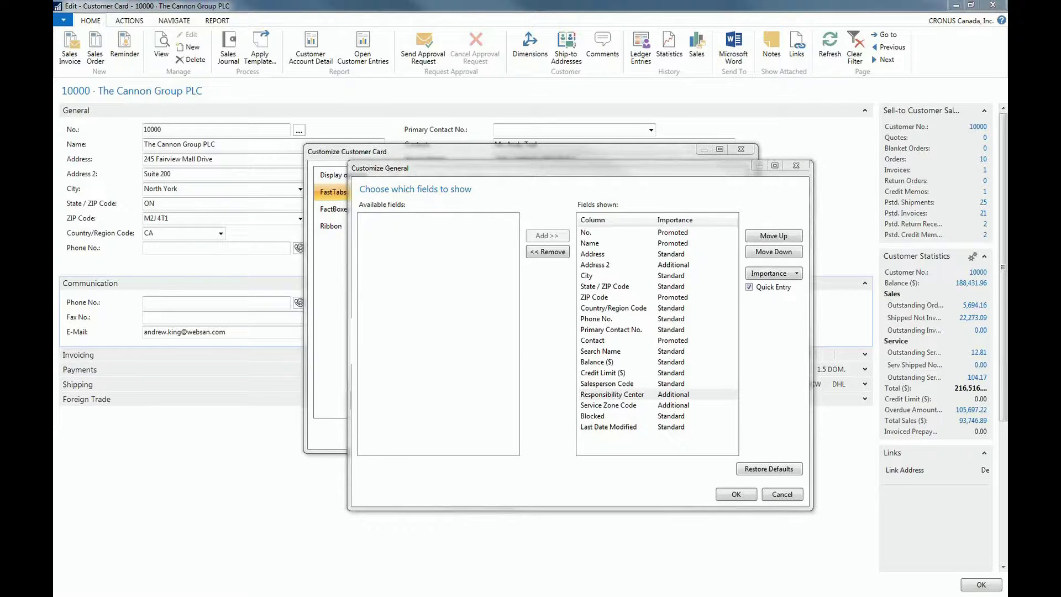
pyautogui.click(736, 494)
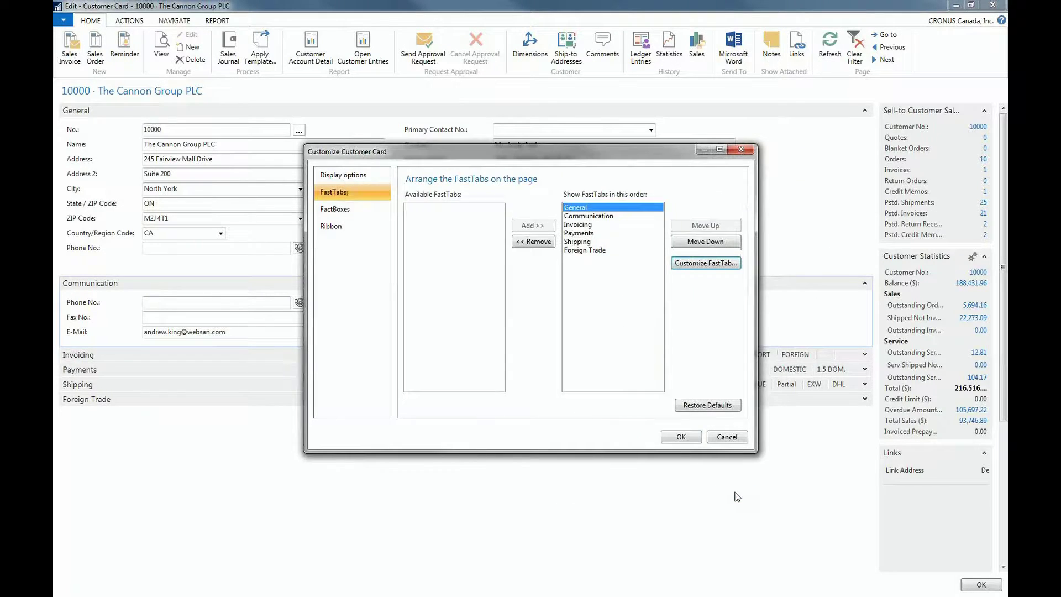
# Save the Customer Card customization and close the customer card
pyautogui.click(691, 443)
pyautogui.press('Escape')
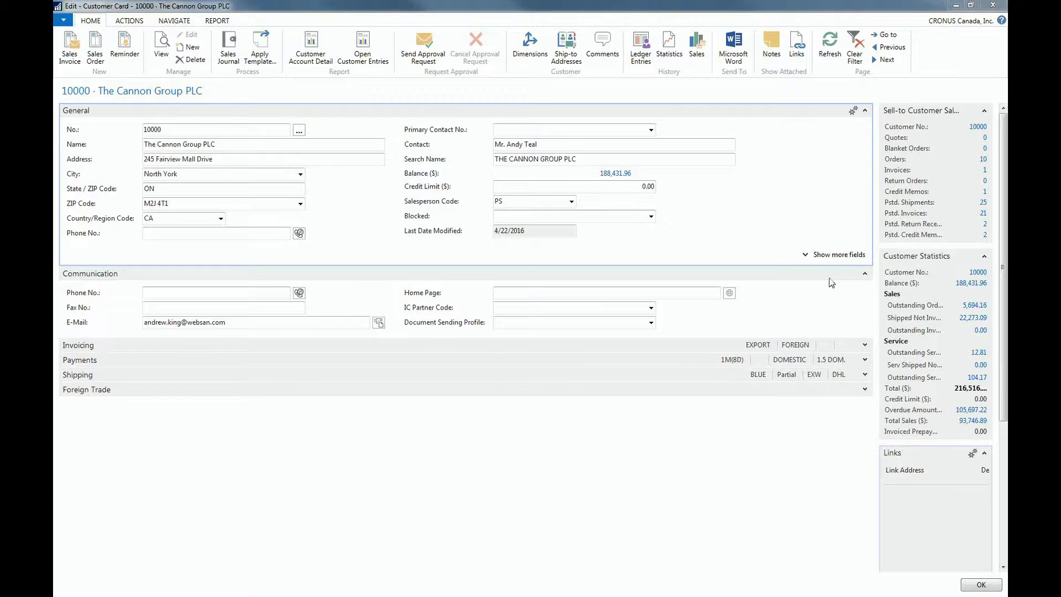
# Reveal Address 2, Service Zone Code and Responsibility Center via Show more fields, then collapse Communication
pyautogui.click(806, 254)
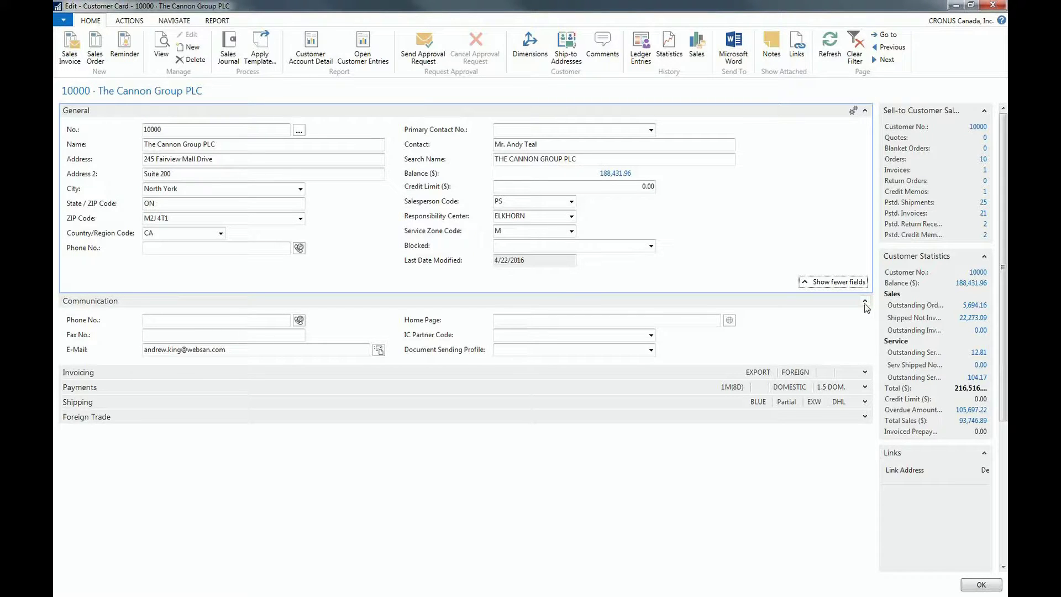
pyautogui.click(865, 303)
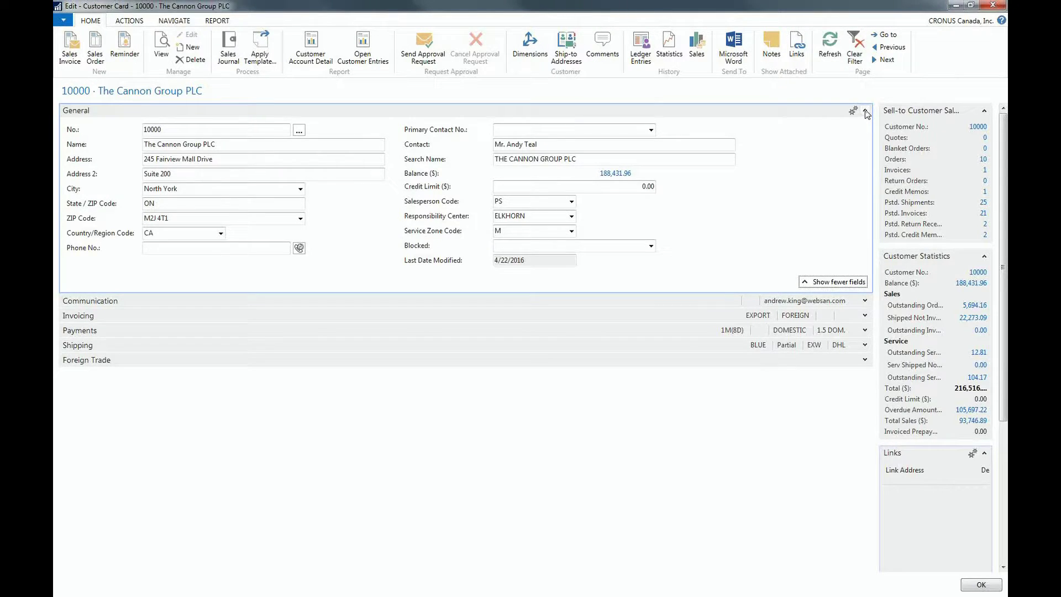
# Collapse the General FastTab so every FastTab shows only its summary line
pyautogui.click(866, 111)
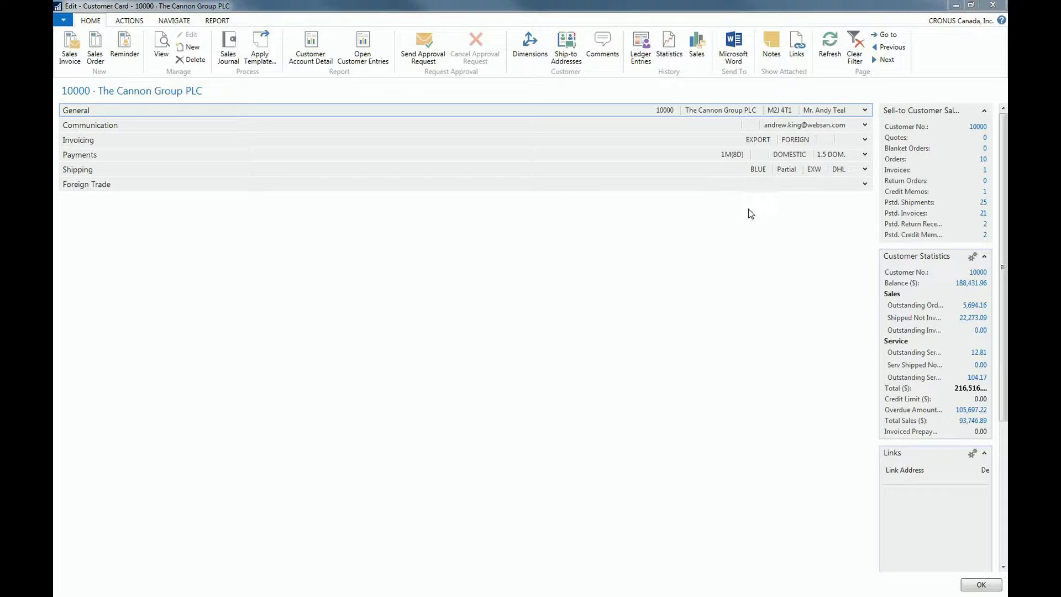
# Close the customer card and display the Chart of Accounts as a chart
pyautogui.press('Escape')
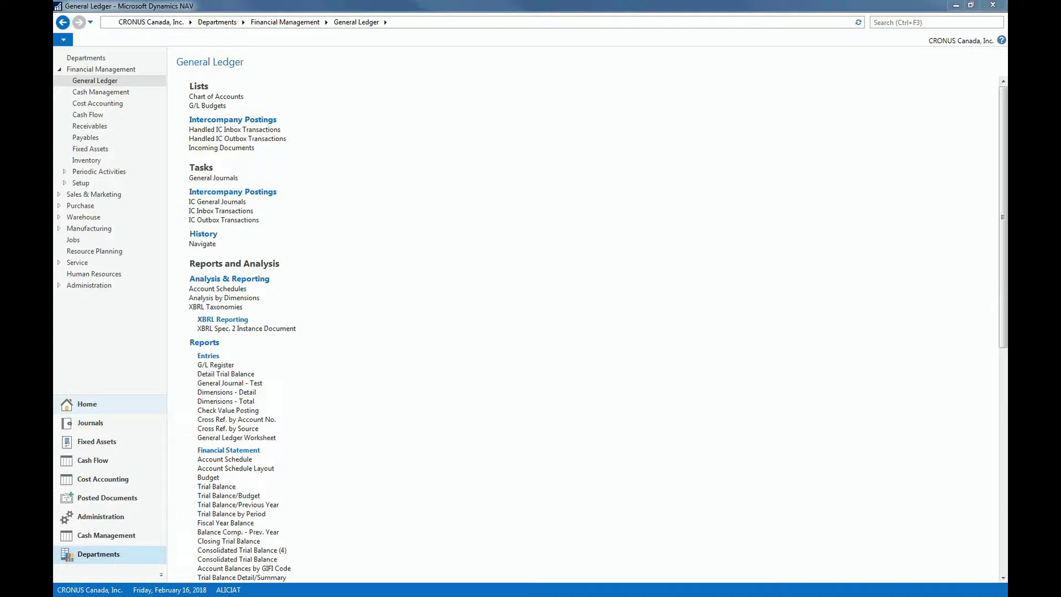
pyautogui.click(202, 92)
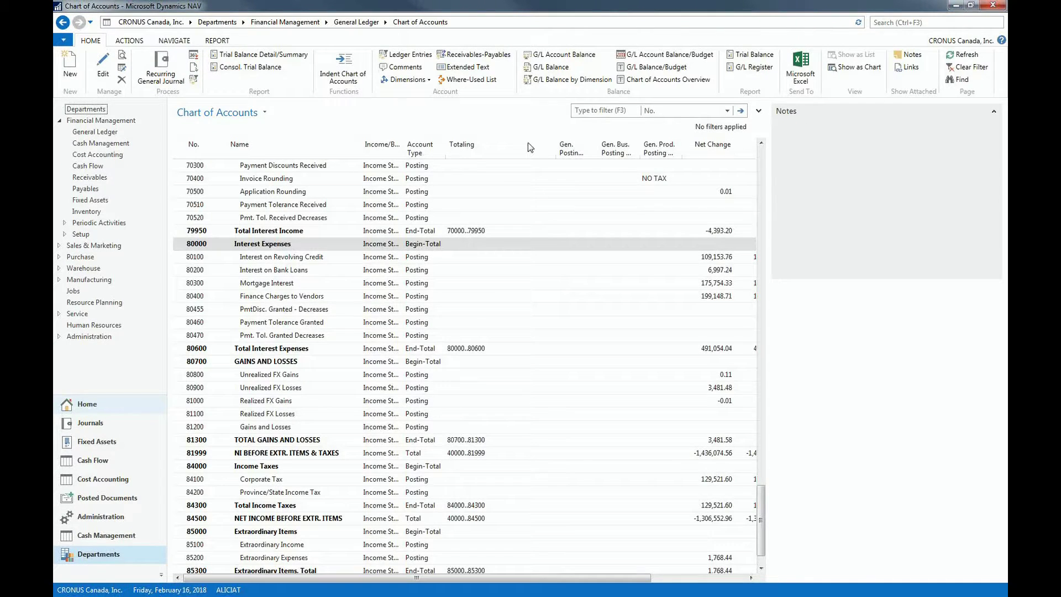
pyautogui.click(852, 69)
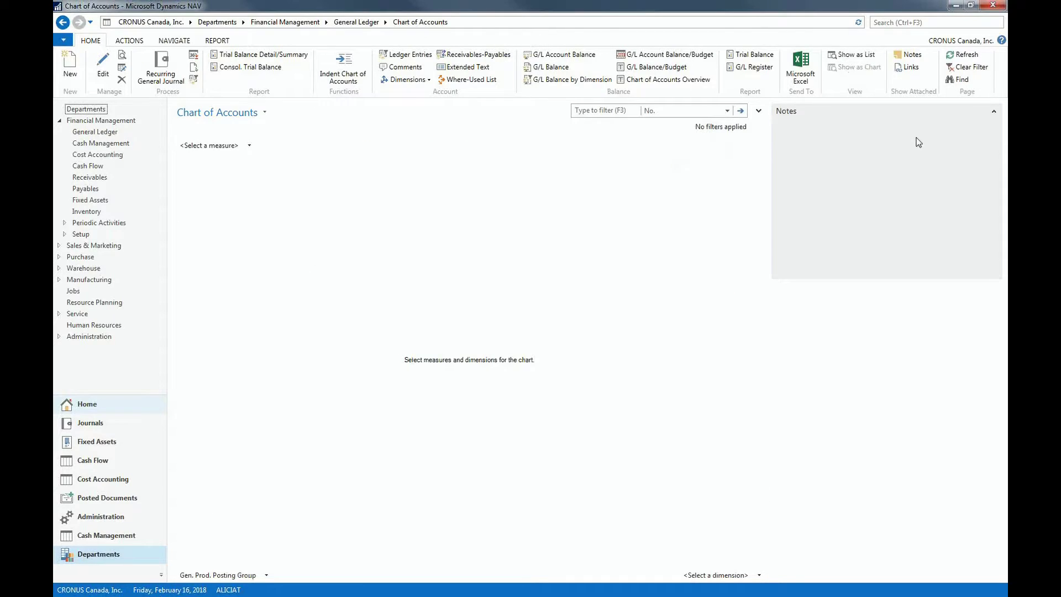
# Filter the Chart of Accounts to account numbers 80..89
pyautogui.moveTo(981, 112)
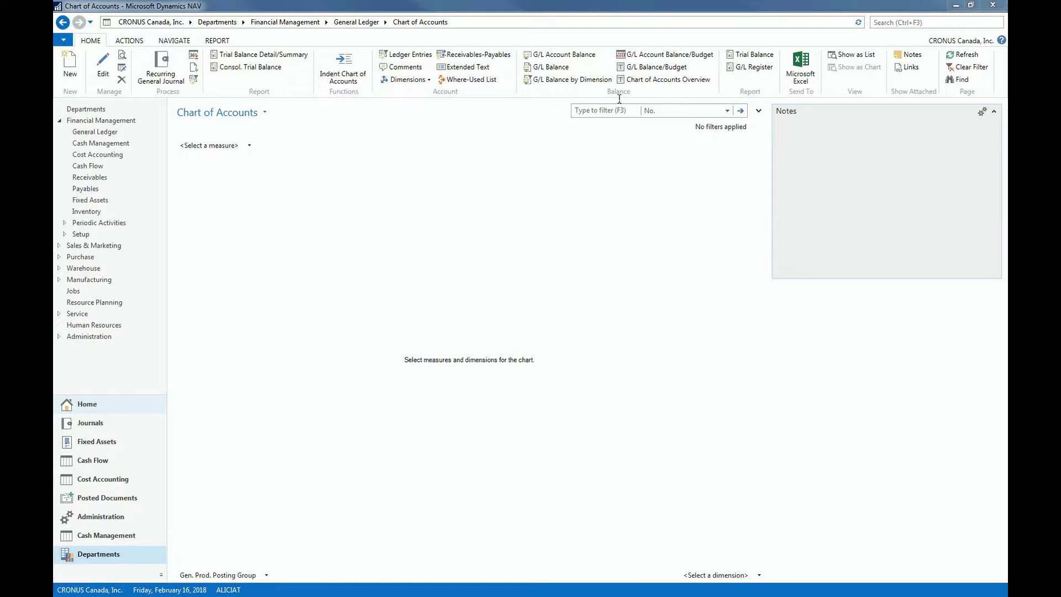
pyautogui.press('F3')
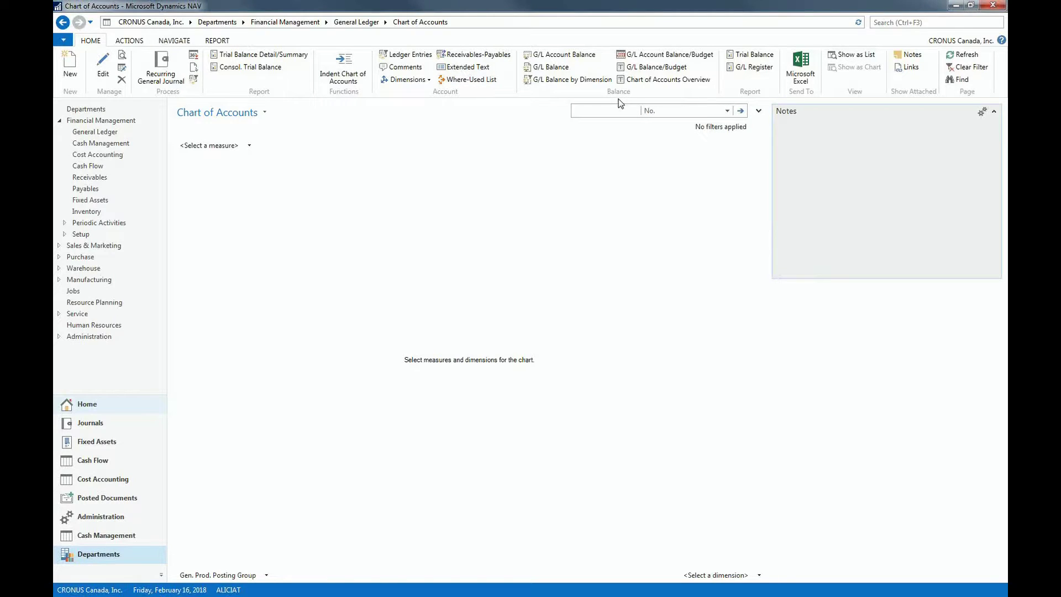
pyautogui.write('80..89')
pyautogui.press('Return')
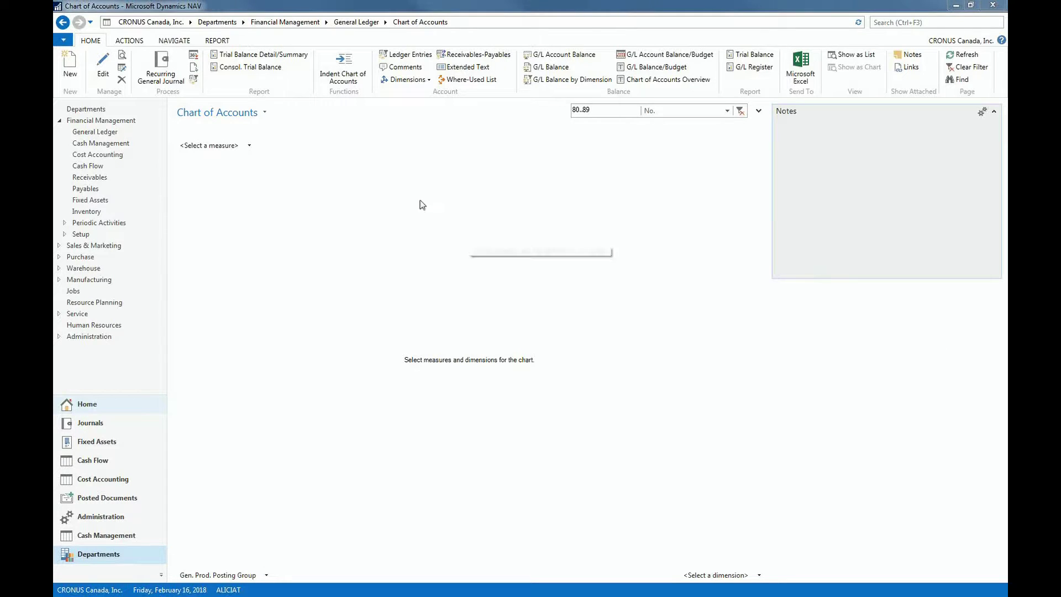
# Chart Net Change as the measure with account No. as the dimension
pyautogui.click(249, 146)
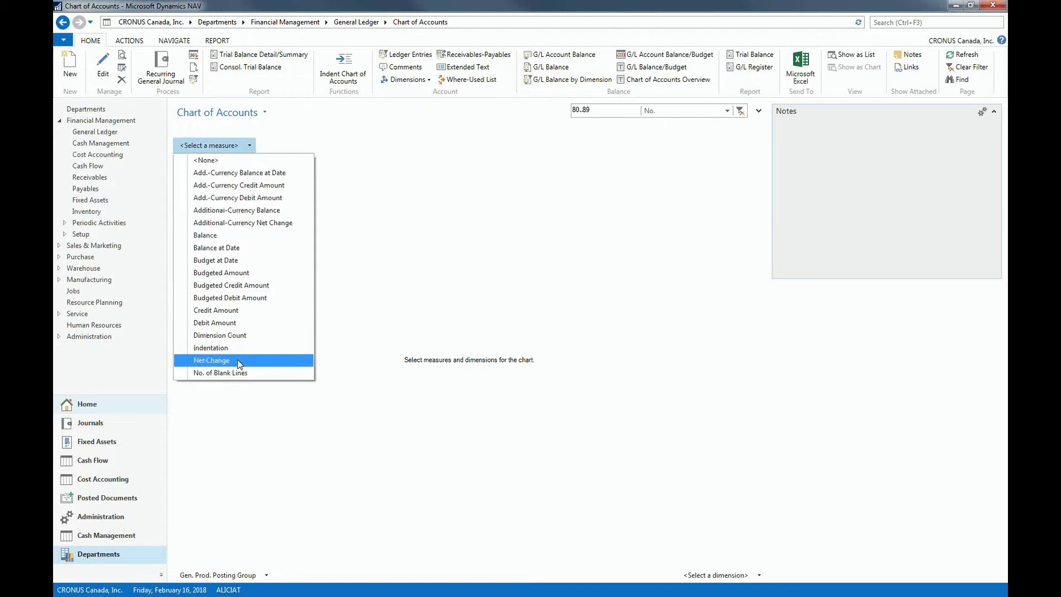
pyautogui.click(240, 362)
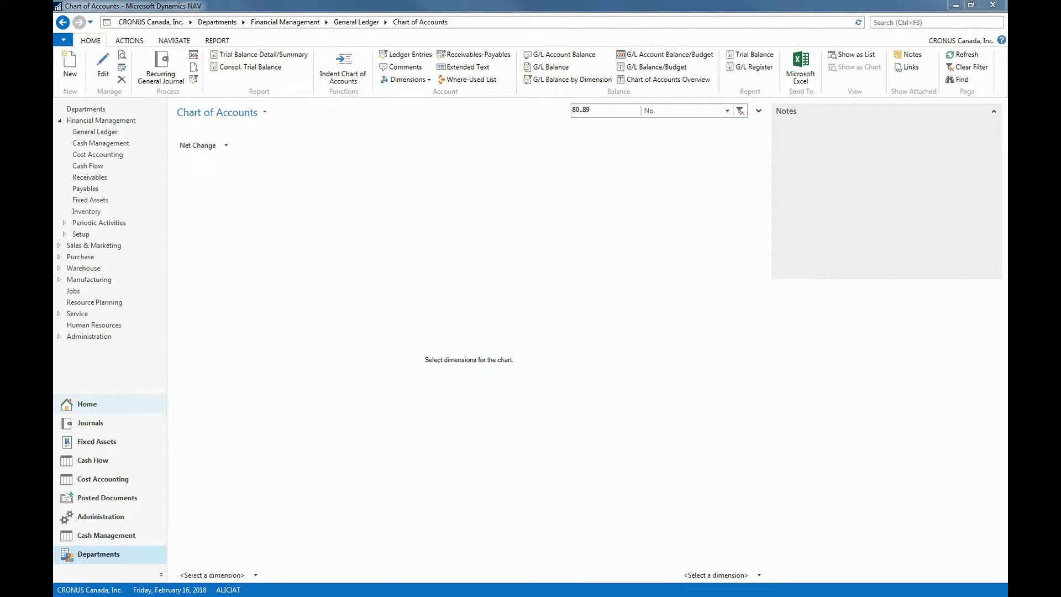
pyautogui.click(759, 577)
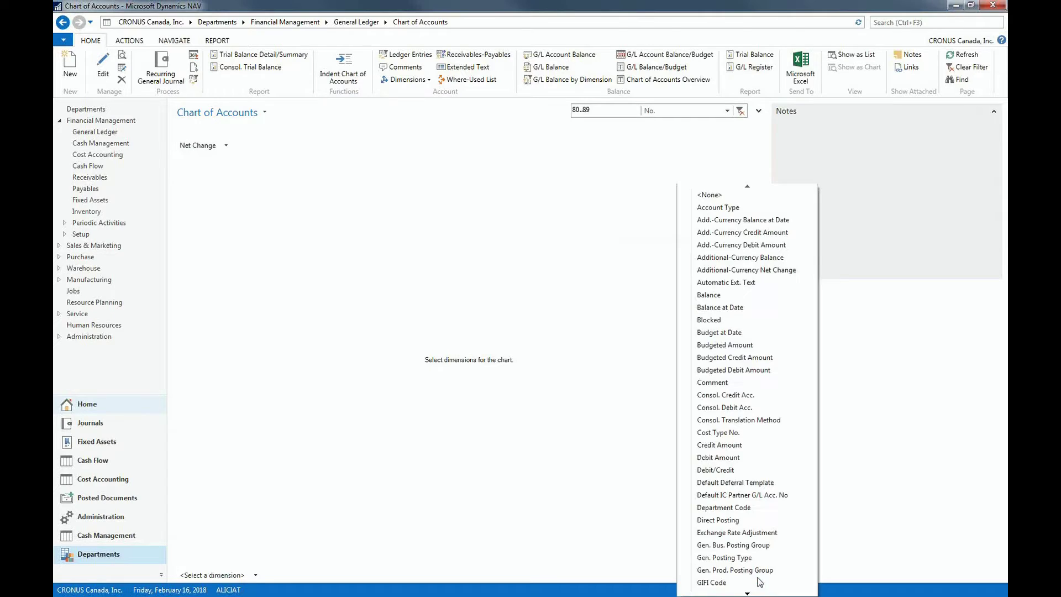
pyautogui.scroll(-4, 738, 516)
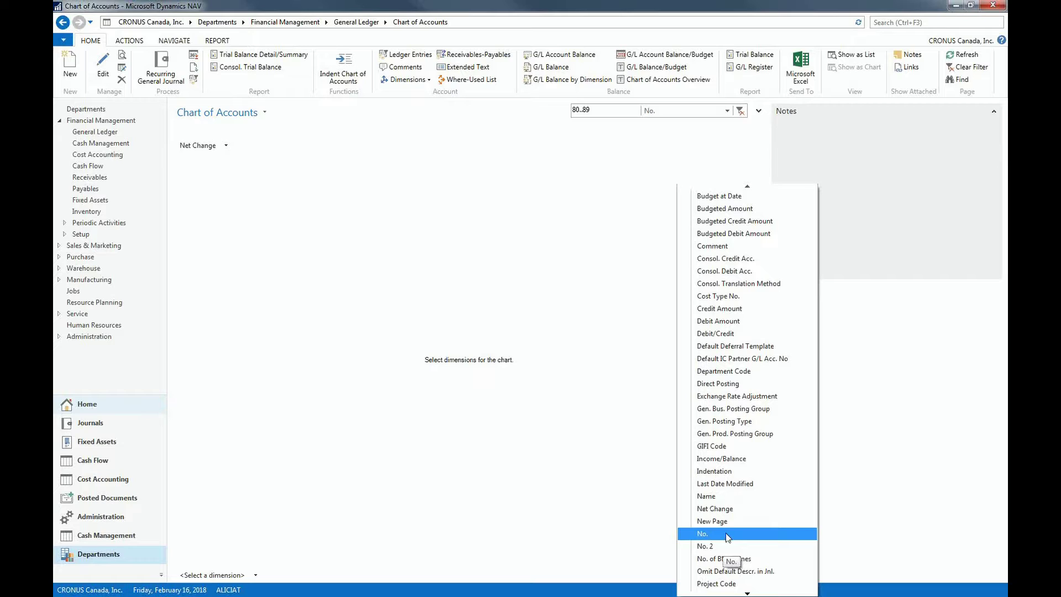
pyautogui.click(726, 533)
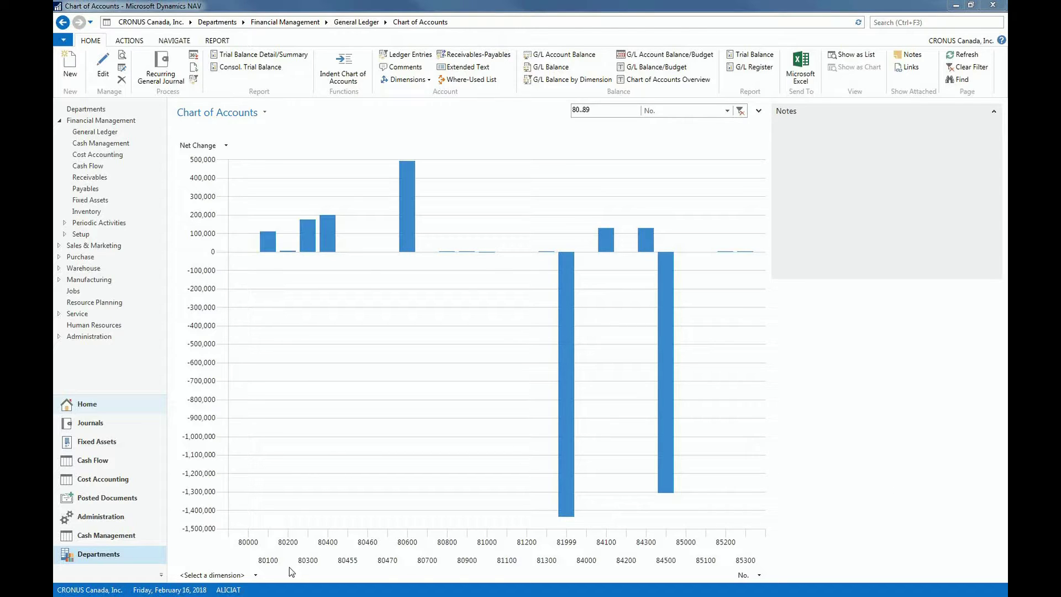
# Add Department Code as a second dimension to the Net Change chart
pyautogui.click(255, 576)
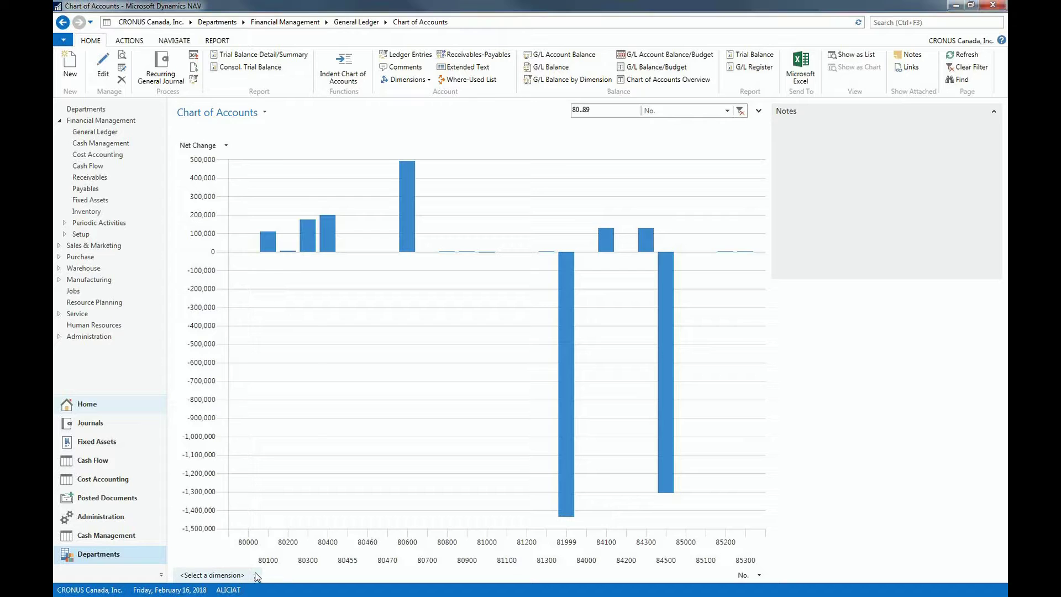
pyautogui.click(247, 507)
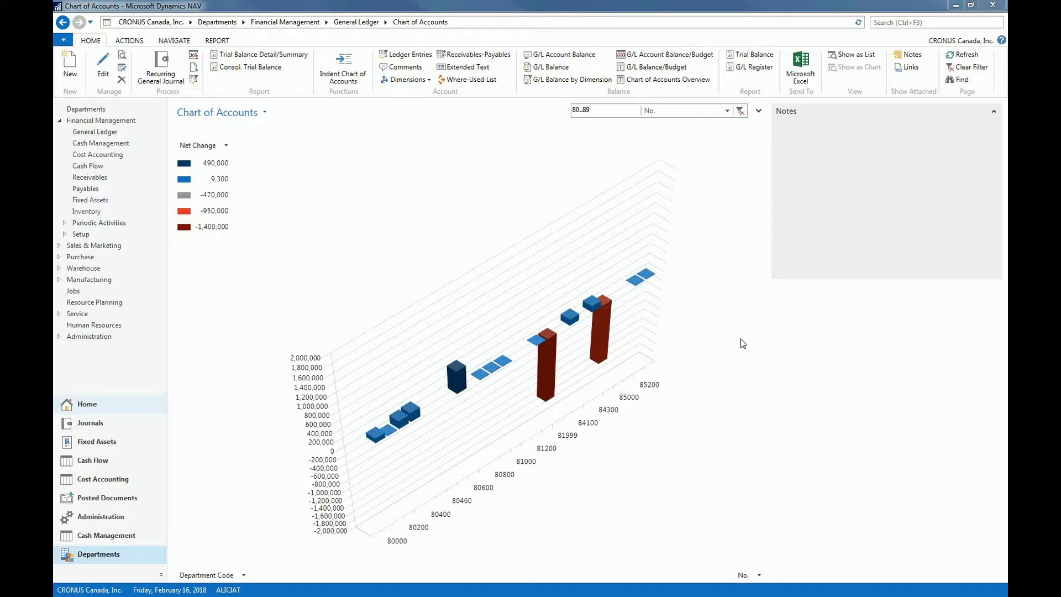
pyautogui.click(223, 147)
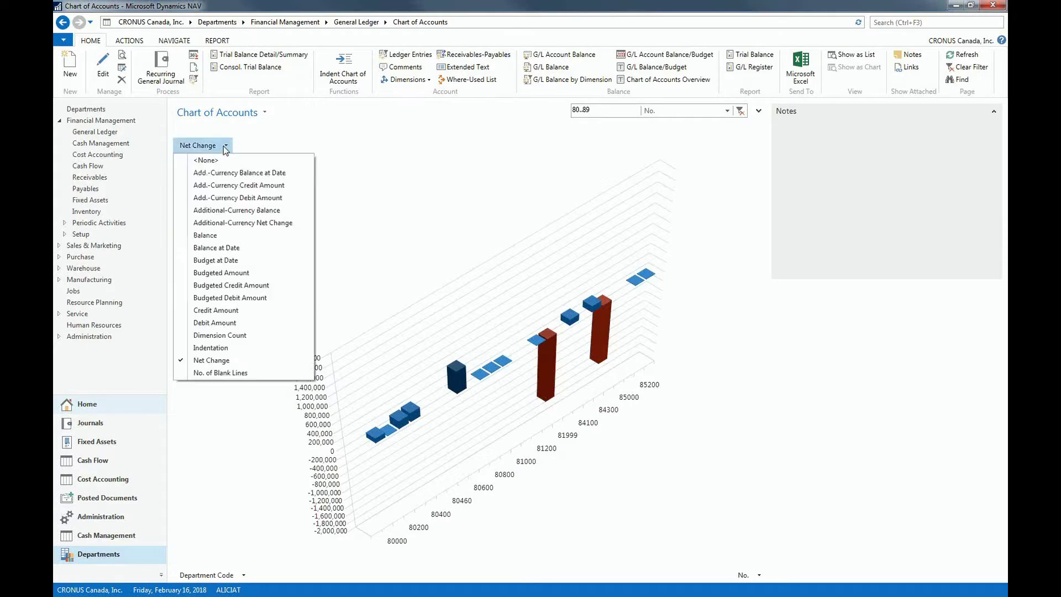
# Add Balance as a second measure alongside Net Change
pyautogui.click(221, 235)
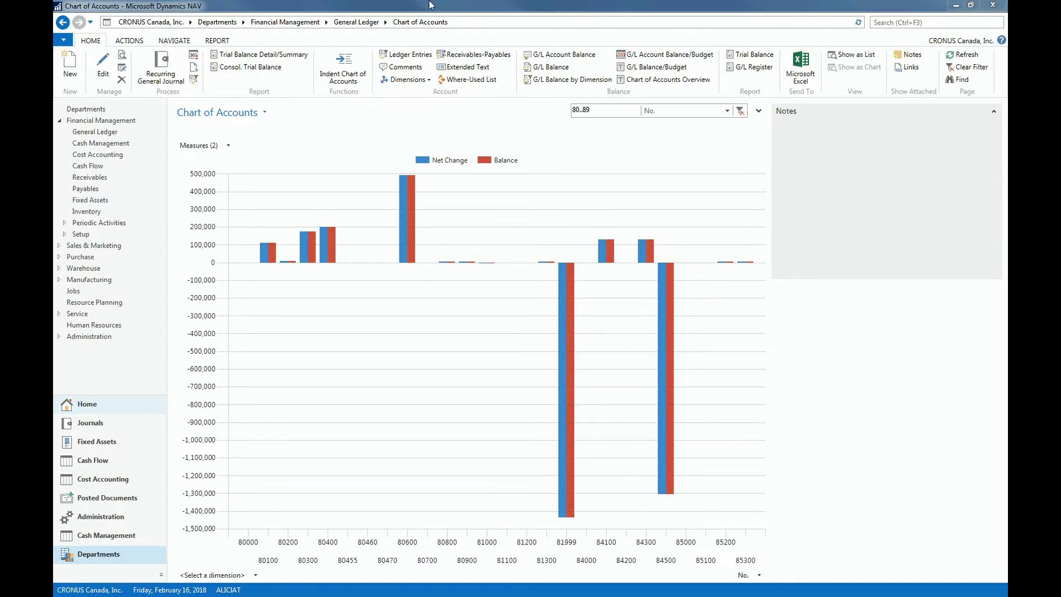
pyautogui.click(65, 41)
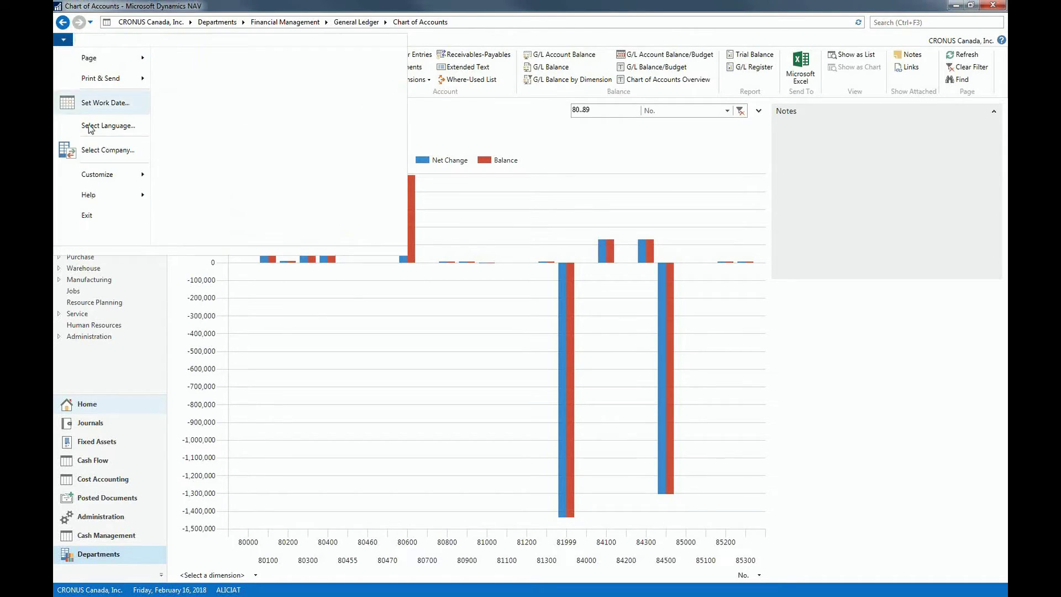
pyautogui.moveTo(118, 178)
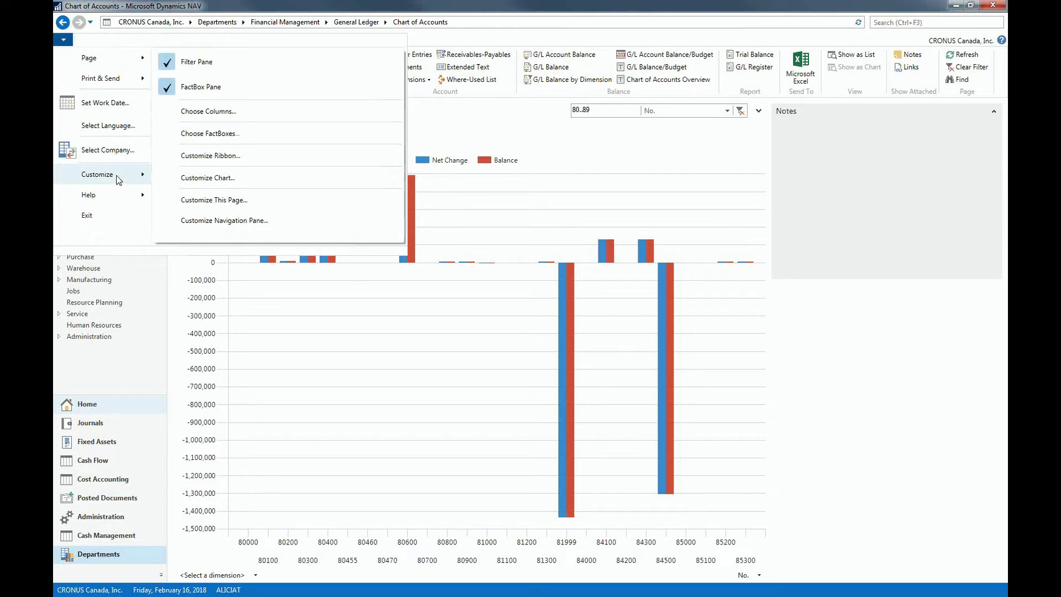
pyautogui.click(192, 180)
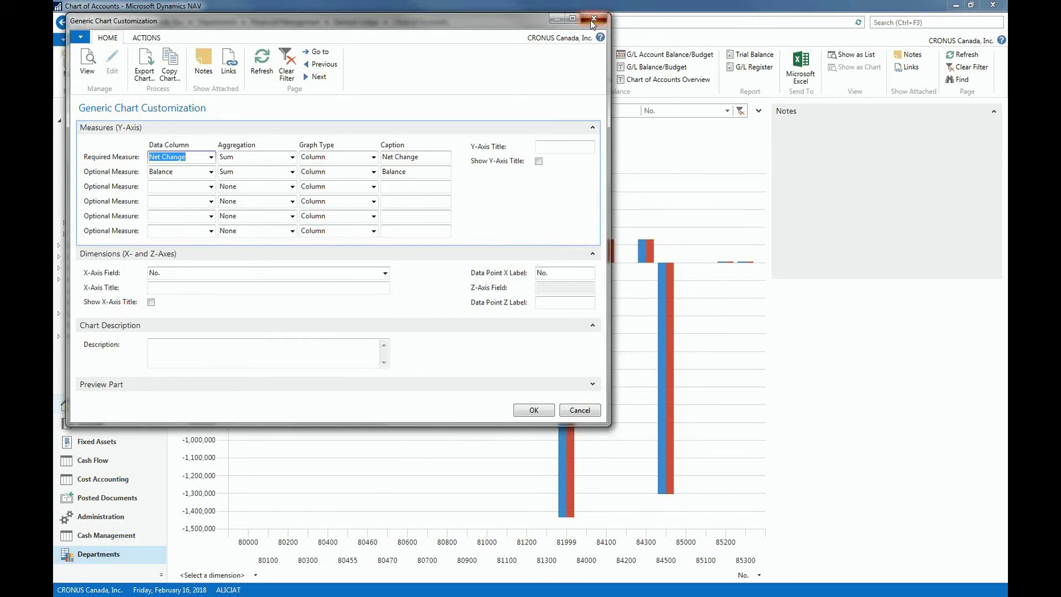
pyautogui.click(592, 20)
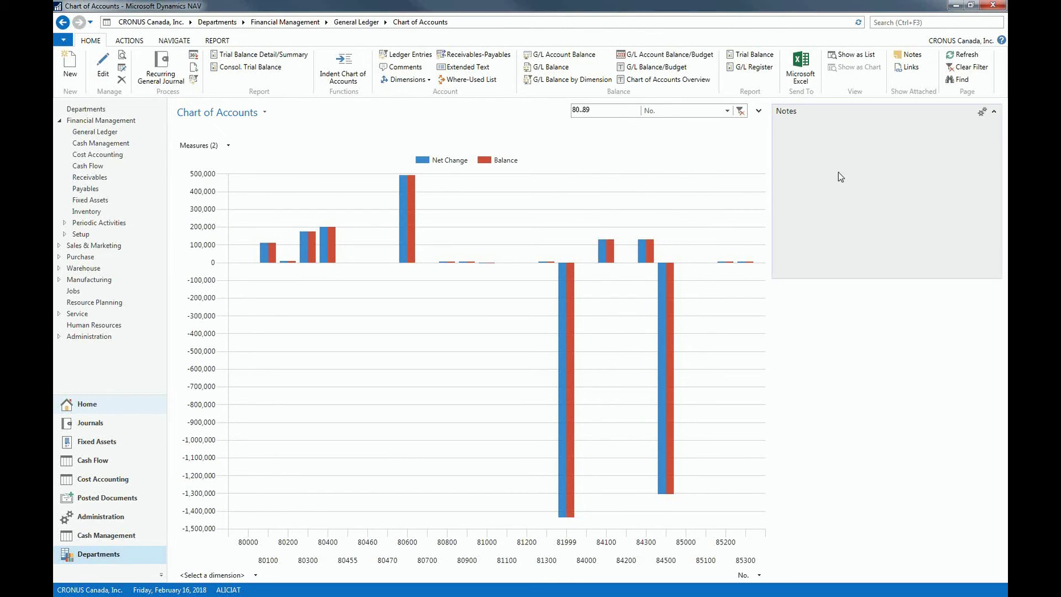
# Switch the Chart of Accounts back to list view showing accounts 80000–85300
pyautogui.click(858, 56)
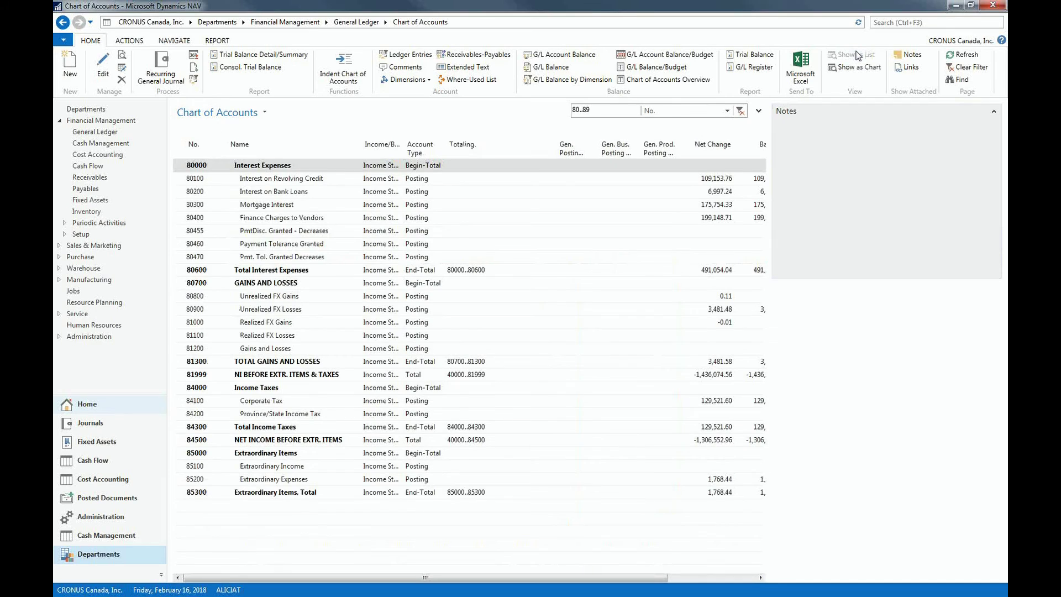